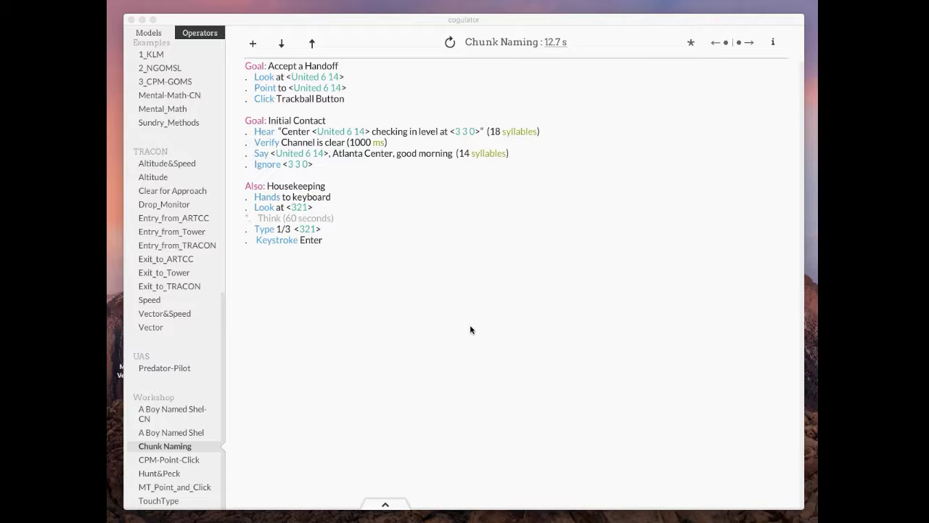
Step: Show the timeline chart below the Chunk Naming model and inspect the Housekeeping and United 6 14 lines
{"action": "left_click", "coordinate": [386, 504]}
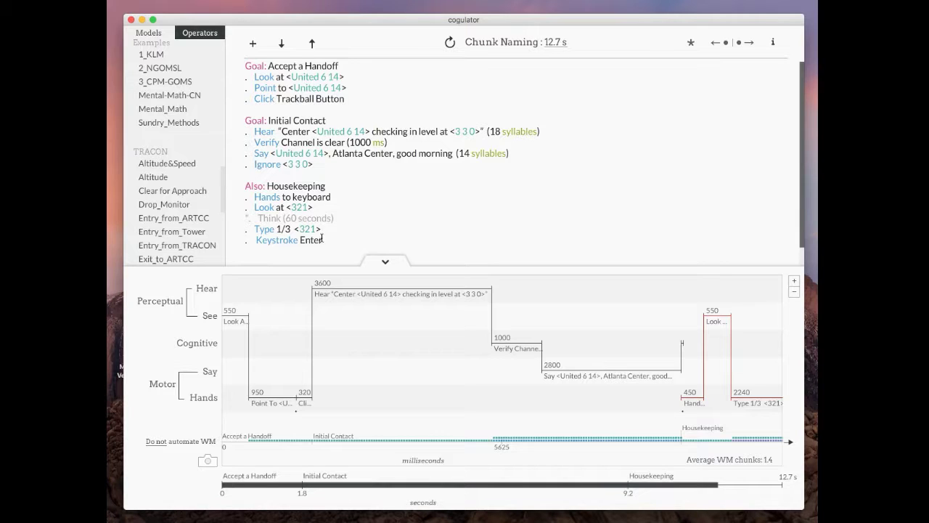
{"action": "left_click_drag", "start_coordinate": [324, 240], "coordinate": [241, 187]}
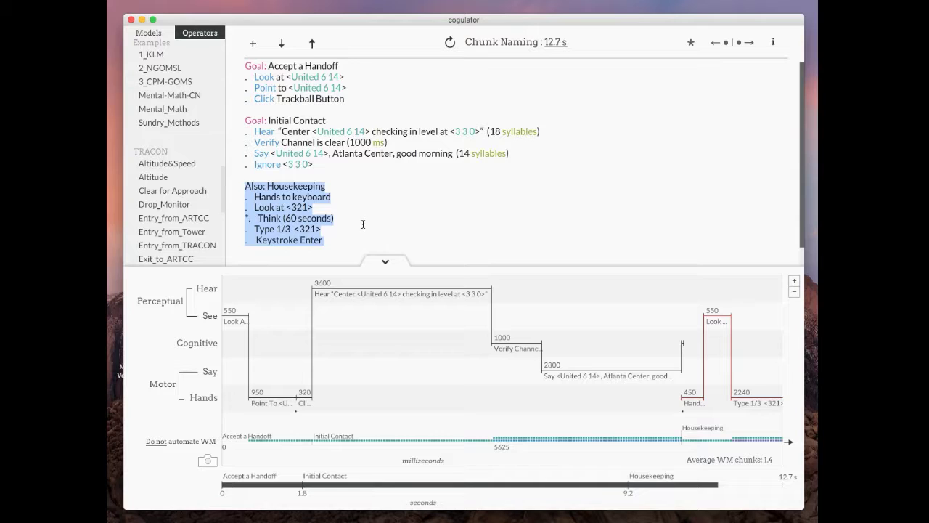
{"action": "left_click", "coordinate": [320, 217]}
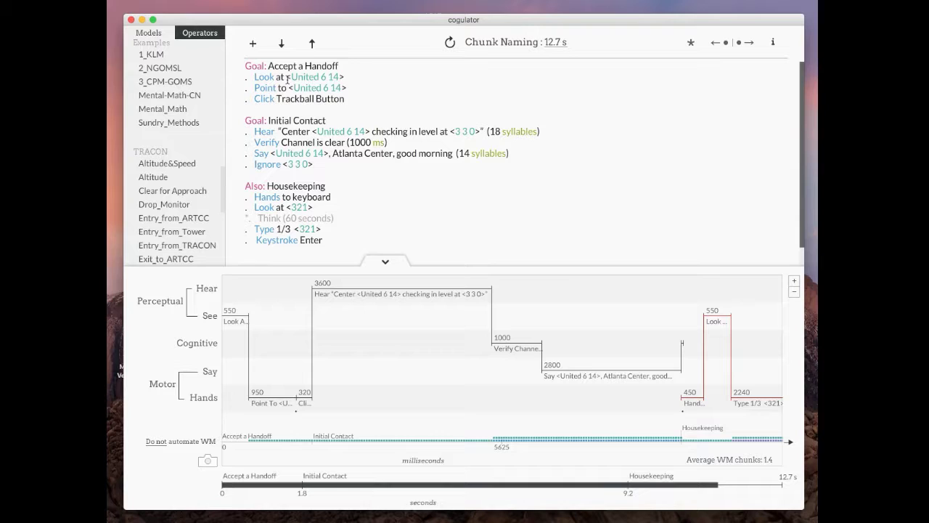
{"action": "mouse_move", "coordinate": [338, 80]}
{"action": "left_mouse_down"}
{"action": "mouse_move", "coordinate": [293, 78]}
{"action": "mouse_move", "coordinate": [345, 88]}
{"action": "left_mouse_up"}
{"action": "left_click", "coordinate": [342, 108]}
Step: Uncomment the Think (60 seconds) step and recalculate the model to 72.7 s
{"action": "double_click", "coordinate": [305, 227]}
{"action": "left_click", "coordinate": [314, 229]}
{"action": "left_click", "coordinate": [249, 219]}
{"action": "key", "text": "Delete"}
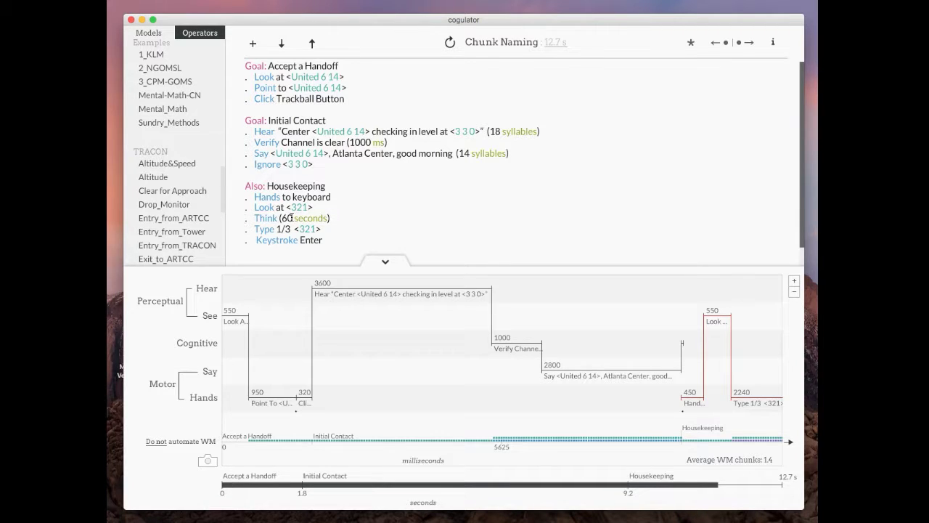
{"action": "left_click", "coordinate": [448, 43]}
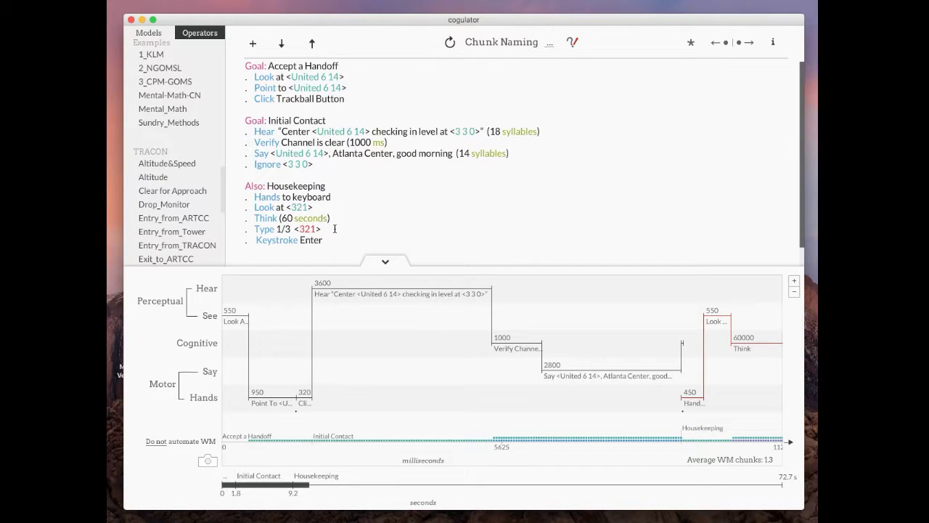
Step: Show the hints flagging <321> on the Type line as not in memory
{"action": "double_click", "coordinate": [308, 228]}
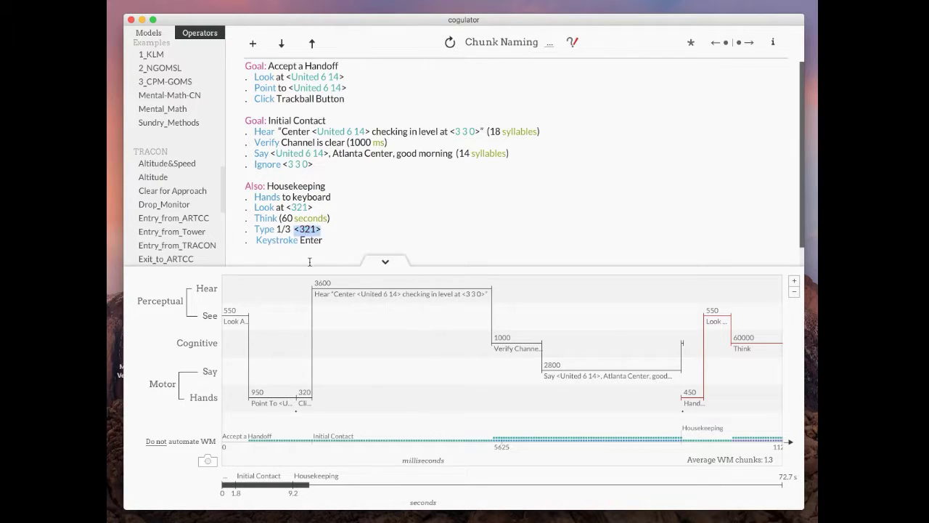
{"action": "left_click", "coordinate": [333, 231]}
{"action": "left_click", "coordinate": [574, 45]}
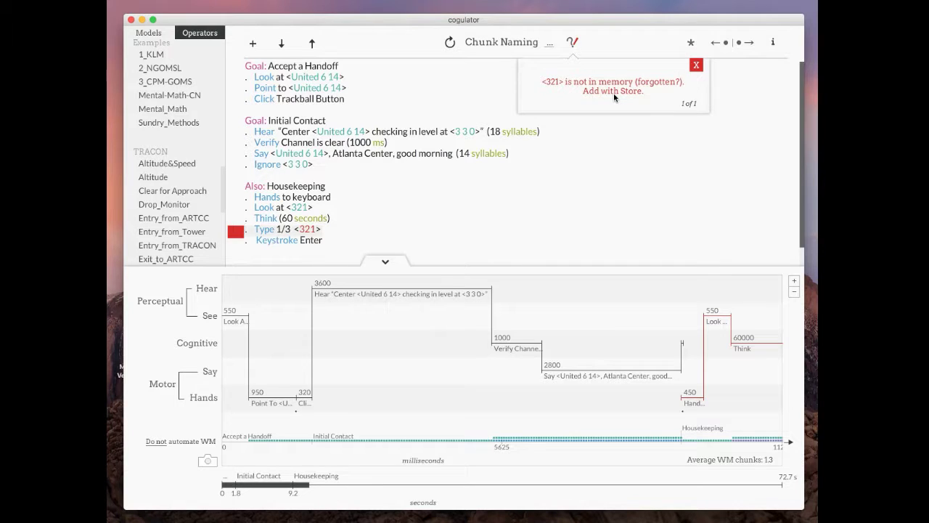
Step: Close the forgotten-<321> hint and select the Look at <321> line for copying
{"action": "left_click", "coordinate": [432, 218]}
{"action": "left_click", "coordinate": [696, 64]}
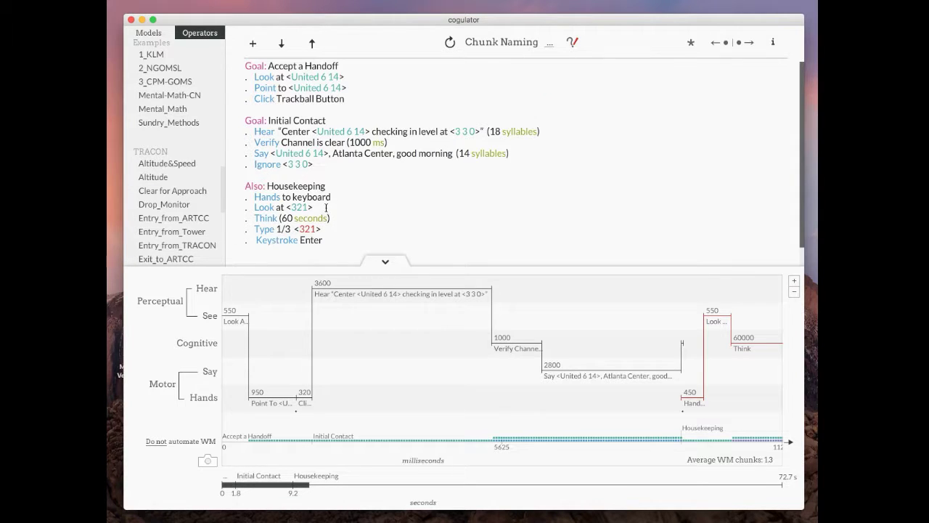
{"action": "left_click_drag", "start_coordinate": [323, 209], "coordinate": [244, 209]}
{"action": "key", "text": "super+c"}
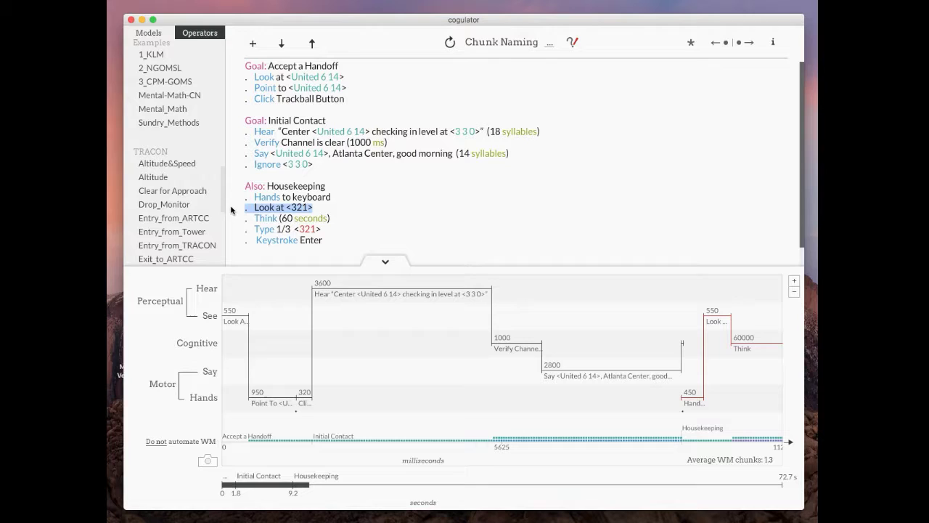
Step: Paste a second Look at <321> line after Think and recalculate the model to 73.3 s
{"action": "left_click", "coordinate": [341, 216]}
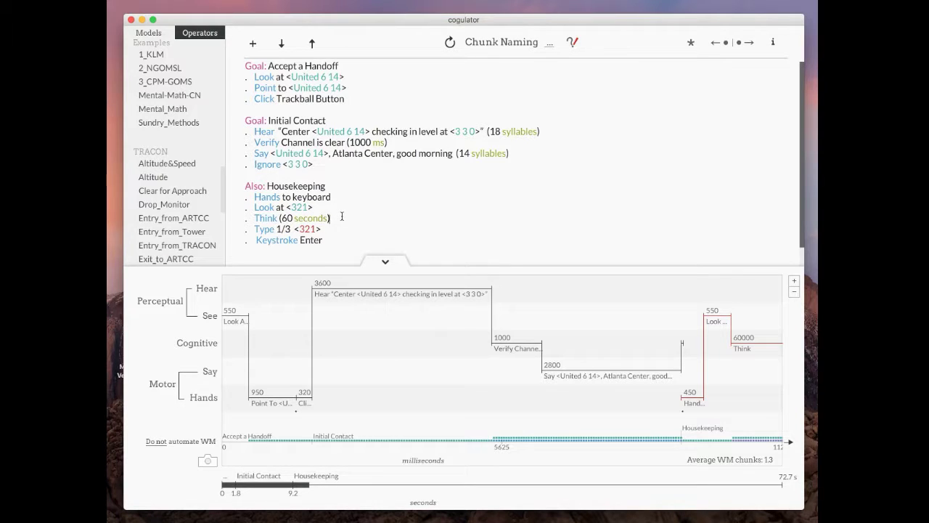
{"action": "key", "text": "Return"}
{"action": "key", "text": "super+v"}
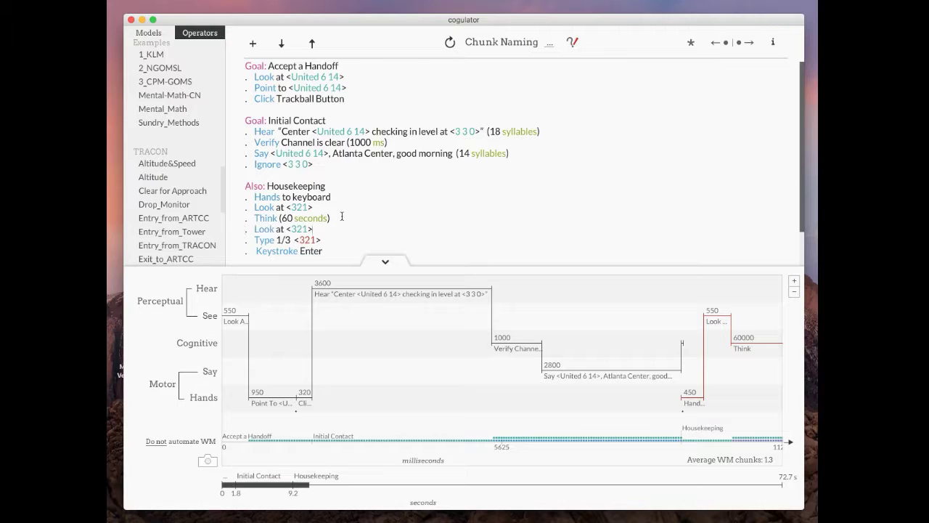
{"action": "left_click", "coordinate": [449, 46]}
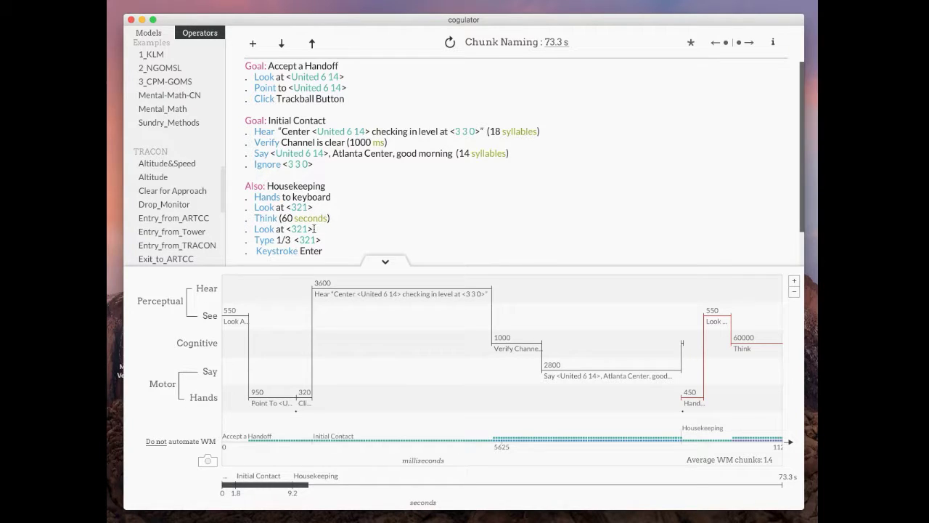
{"action": "left_click_drag", "start_coordinate": [314, 228], "coordinate": [244, 229]}
{"action": "left_click", "coordinate": [288, 235]}
Step: Comment out Think (60 seconds) with * and delete the duplicate Look at <321> line
{"action": "double_click", "coordinate": [265, 217]}
{"action": "left_click", "coordinate": [244, 218]}
{"action": "type", "text": "*"}
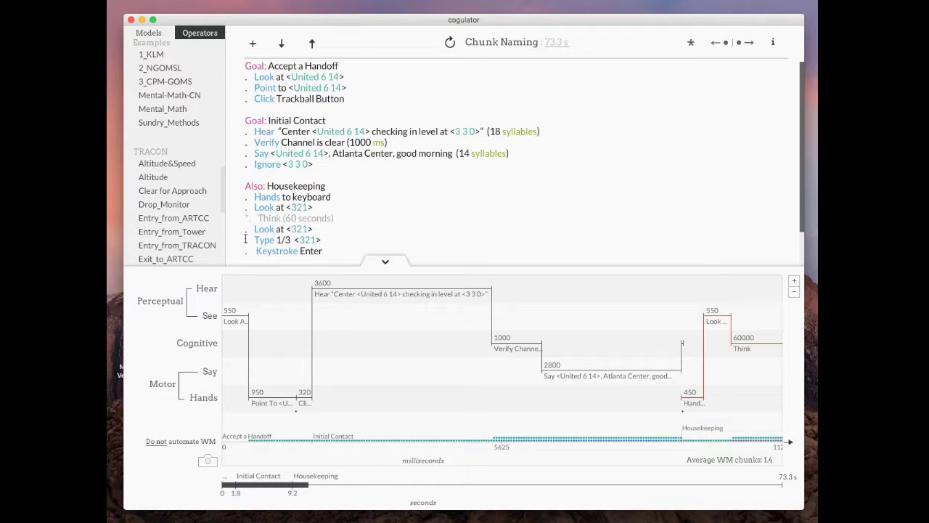
{"action": "triple_click", "coordinate": [277, 229]}
{"action": "key", "text": "BackSpace"}
{"action": "key", "text": "BackSpace"}
Step: Remove the brackets around 321 on the remaining Look line and recalculate to 12.7 s
{"action": "left_click", "coordinate": [293, 209]}
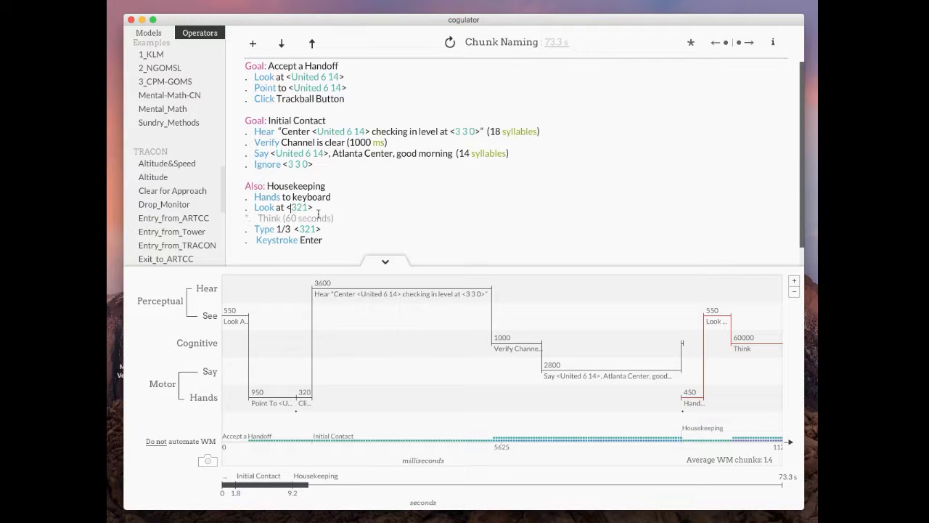
{"action": "key", "text": "BackSpace"}
{"action": "key", "text": "BackSpace"}
{"action": "left_click", "coordinate": [450, 43]}
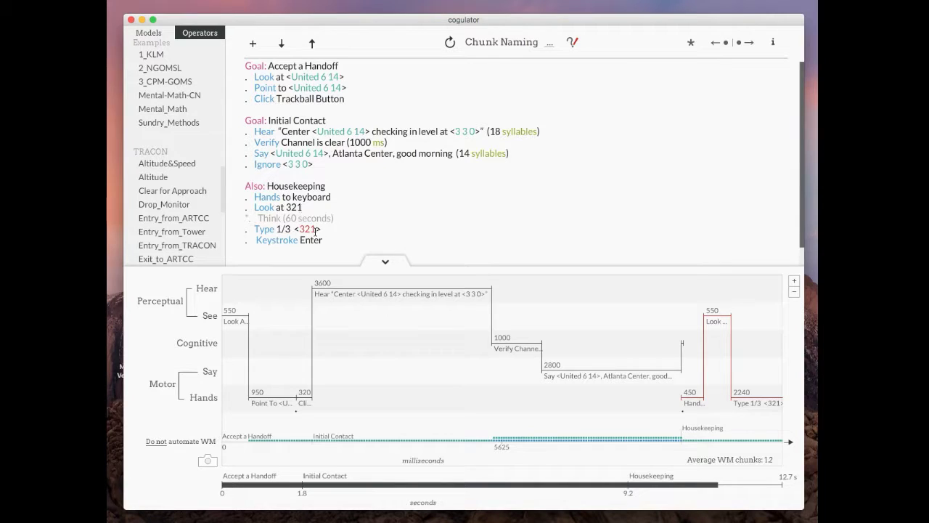
Step: Restore Look at <321> in Housekeeping, dismiss the memory error, and recompute at 12.7 s
{"action": "left_click", "coordinate": [321, 205]}
{"action": "left_click", "coordinate": [572, 40]}
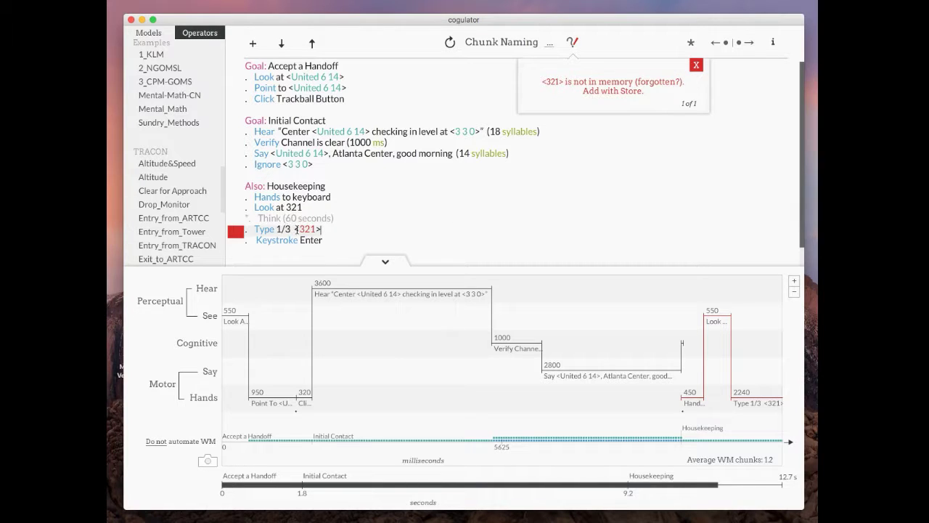
{"action": "left_click", "coordinate": [700, 66]}
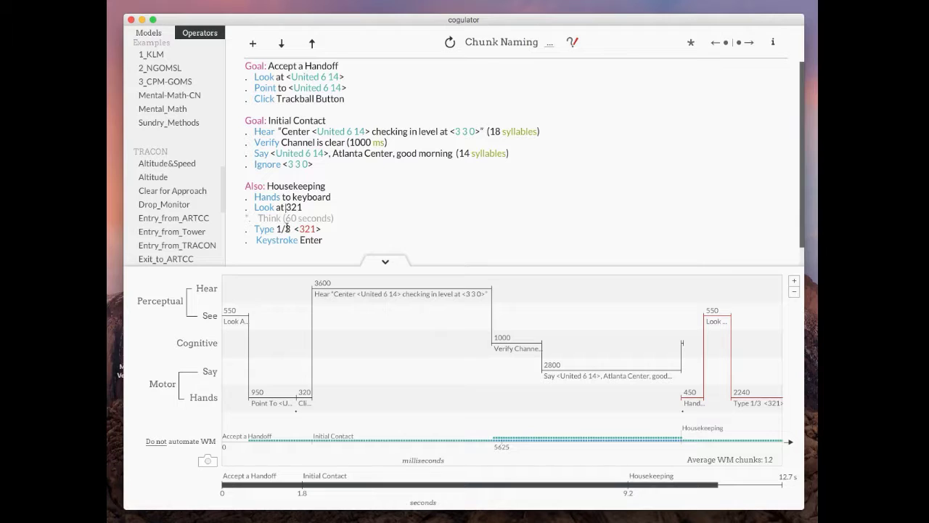
{"action": "type", "text": "<321>"}
{"action": "left_click", "coordinate": [449, 45]}
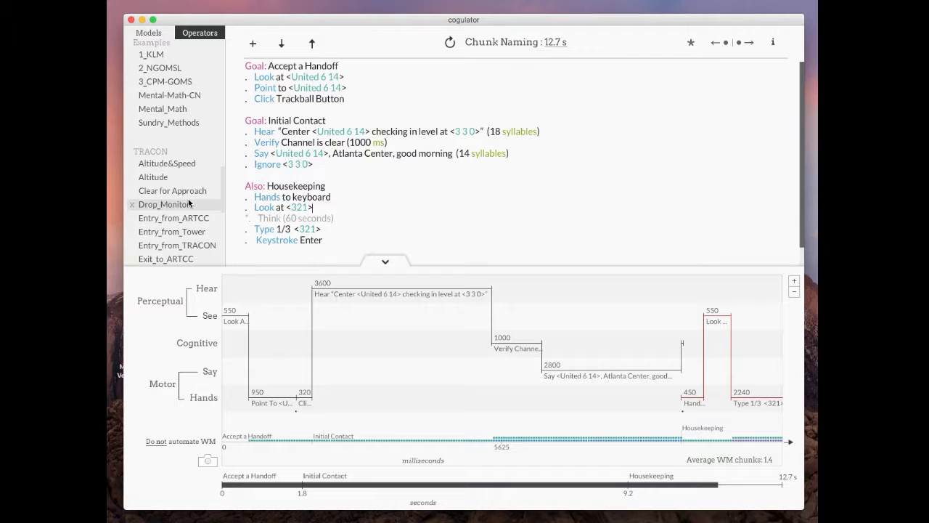
Step: Open the Mental-Math-CN example and scroll its working-memory chart toward 17900 ms
{"action": "left_click", "coordinate": [202, 95]}
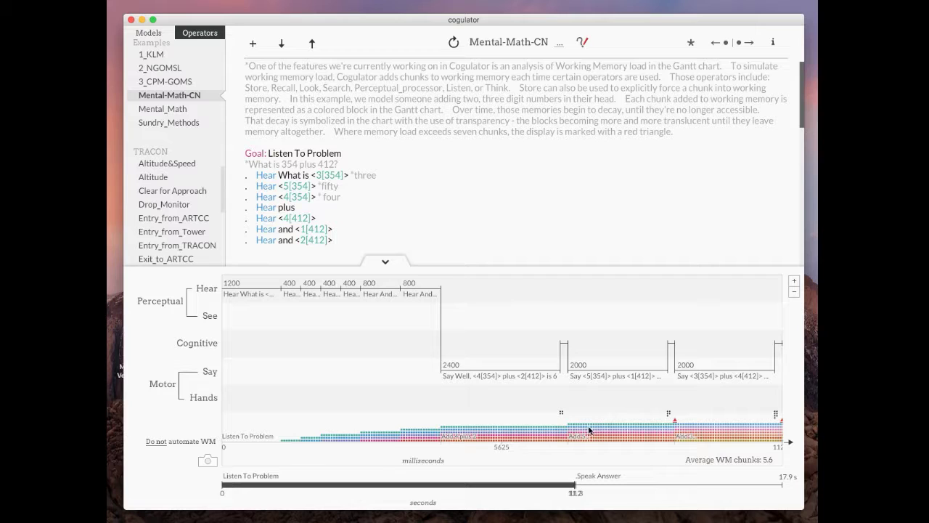
{"action": "left_click_drag", "start_coordinate": [365, 488], "coordinate": [615, 488]}
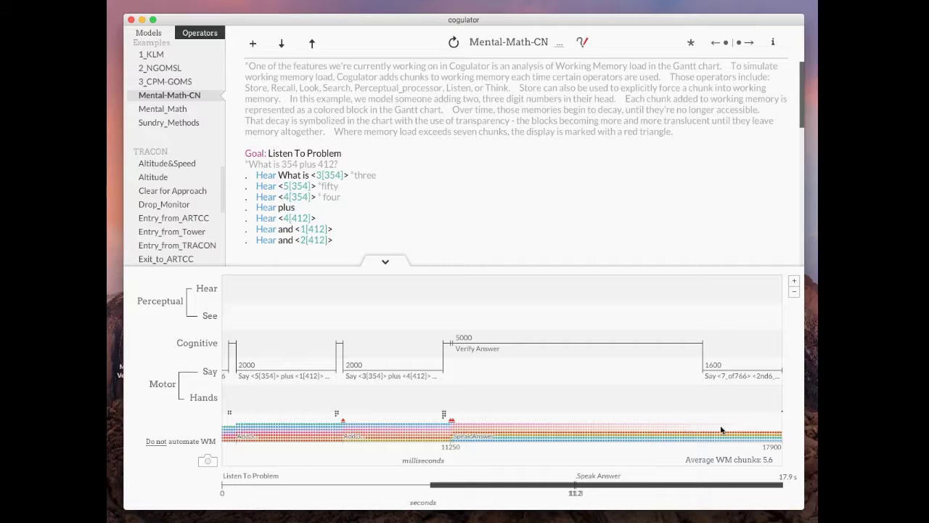
Step: Pan the Mental-Math-CN chart back to roughly 5625–11250 ms, ending at Verify Answer
{"action": "left_click_drag", "start_coordinate": [563, 485], "coordinate": [385, 485]}
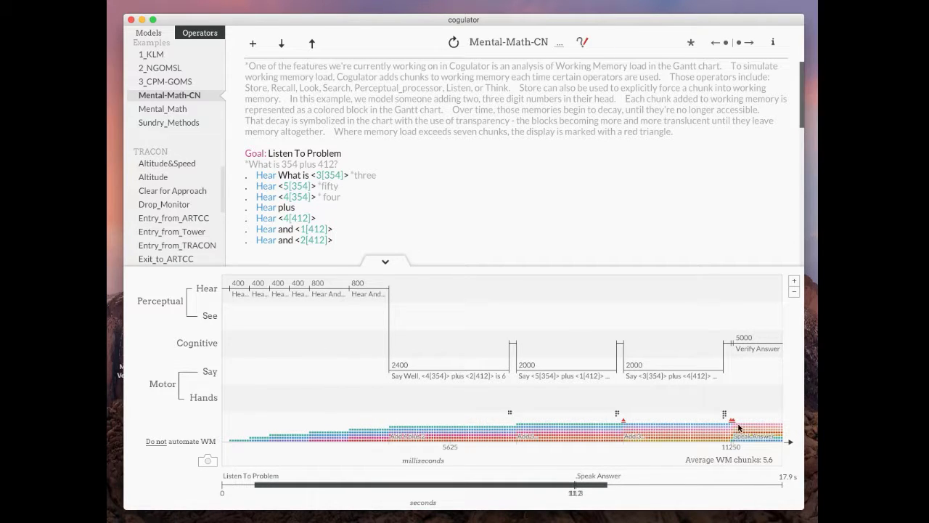
{"action": "left_click_drag", "start_coordinate": [596, 483], "coordinate": [691, 482]}
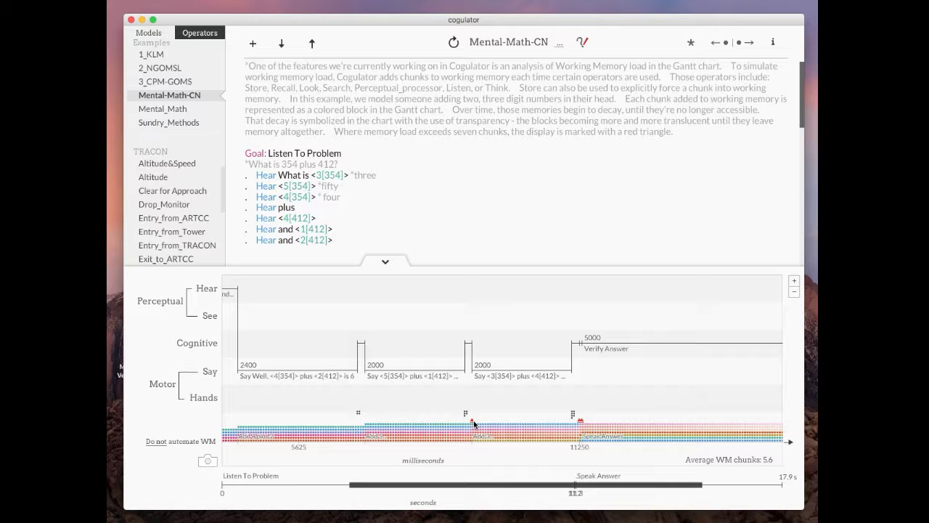
Step: Shift the chart to span the last Hear operators through the 5000 ms Verify Answer
{"action": "left_click_drag", "start_coordinate": [479, 487], "coordinate": [390, 490]}
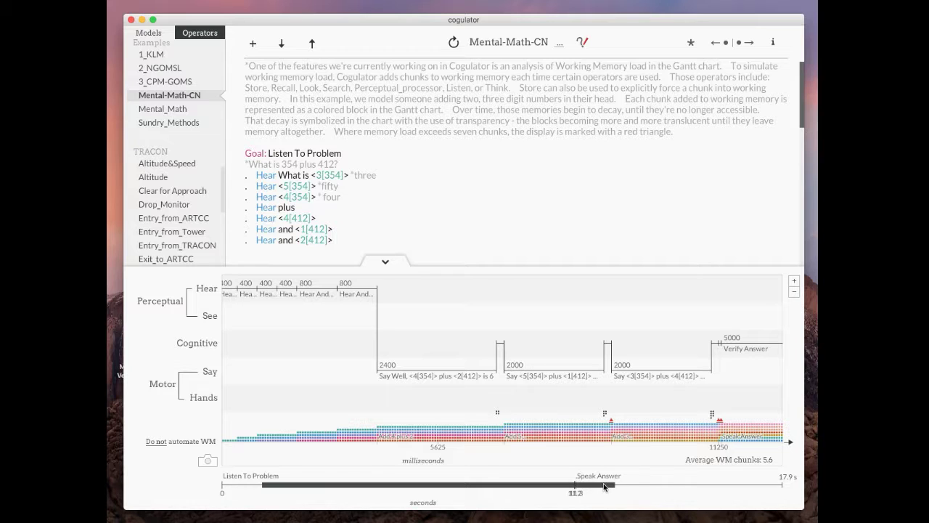
{"action": "left_click_drag", "start_coordinate": [604, 486], "coordinate": [640, 487]}
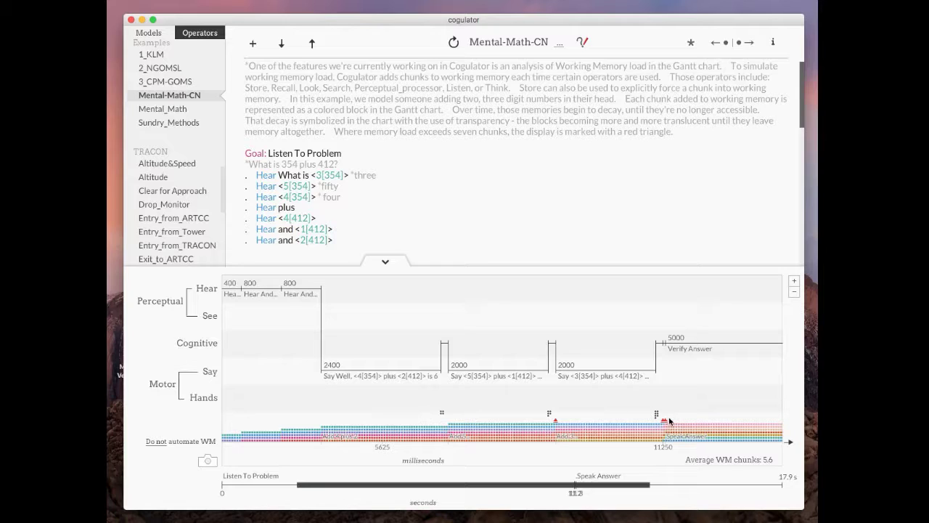
Step: Scroll the Mental-Math-CN chart back to the Listen To Problem goal at 0 ms
{"action": "left_click_drag", "start_coordinate": [647, 484], "coordinate": [552, 486]}
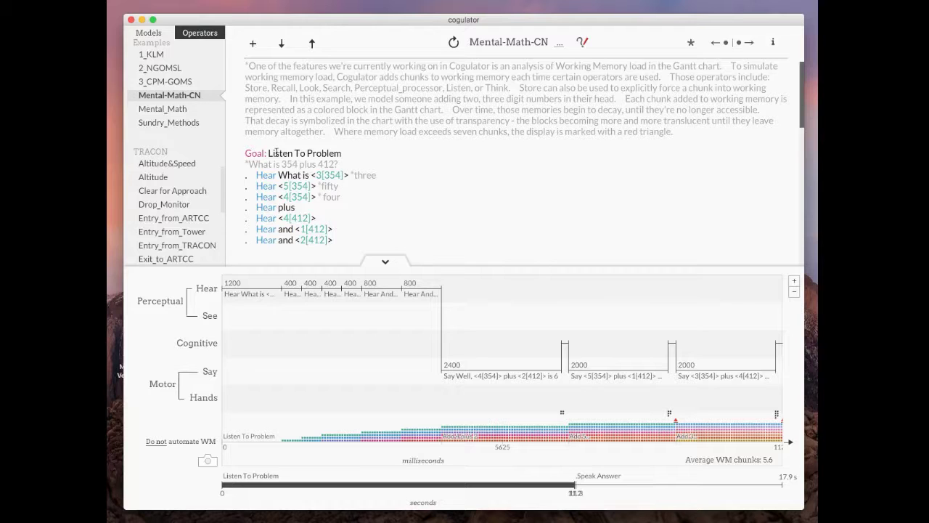
Step: Reopen the Chunk Naming model from the Workshop section, showing its 12.7 s prediction
{"action": "scroll", "coordinate": [326, 206], "scroll_direction": "down", "scroll_amount": 5}
{"action": "scroll", "coordinate": [325, 207], "scroll_direction": "up", "scroll_amount": 2}
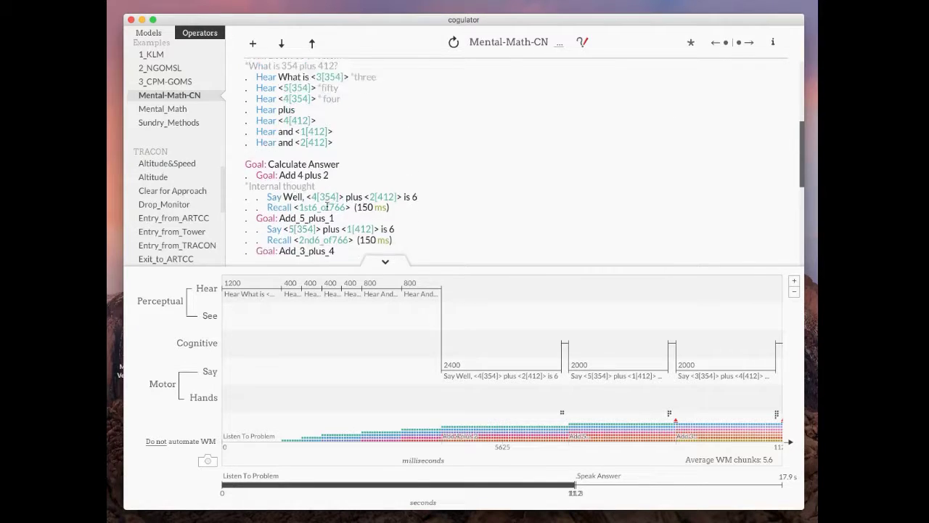
{"action": "scroll", "coordinate": [325, 206], "scroll_direction": "down", "scroll_amount": 3}
{"action": "scroll", "coordinate": [211, 207], "scroll_direction": "down", "scroll_amount": 5}
{"action": "scroll", "coordinate": [212, 211], "scroll_direction": "down", "scroll_amount": 3}
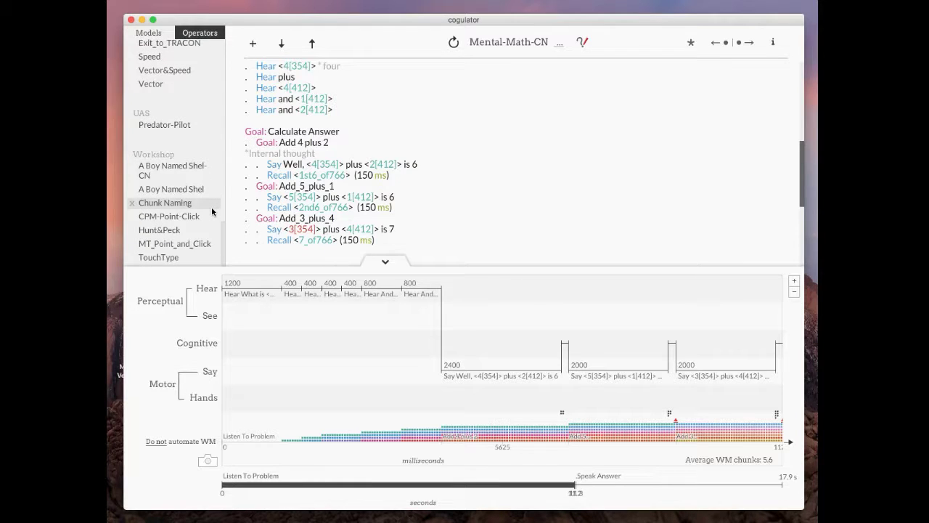
{"action": "left_click", "coordinate": [211, 207]}
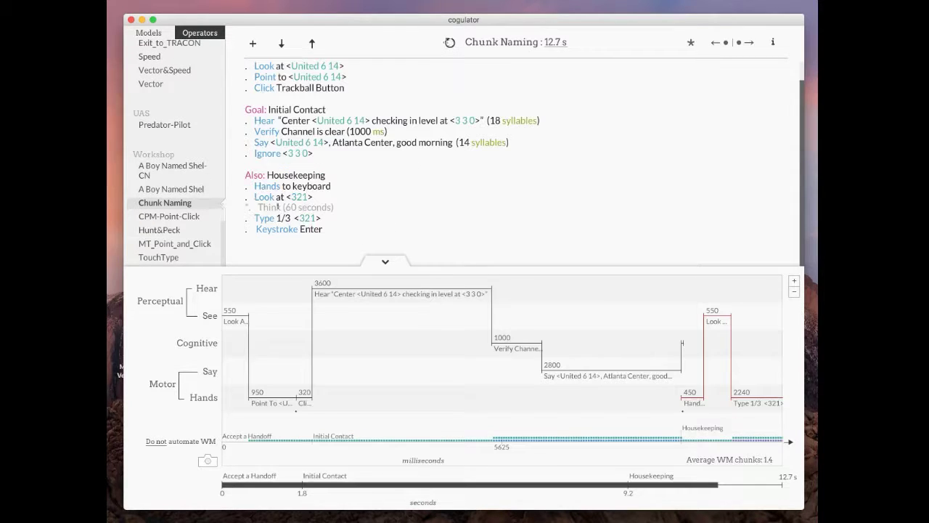